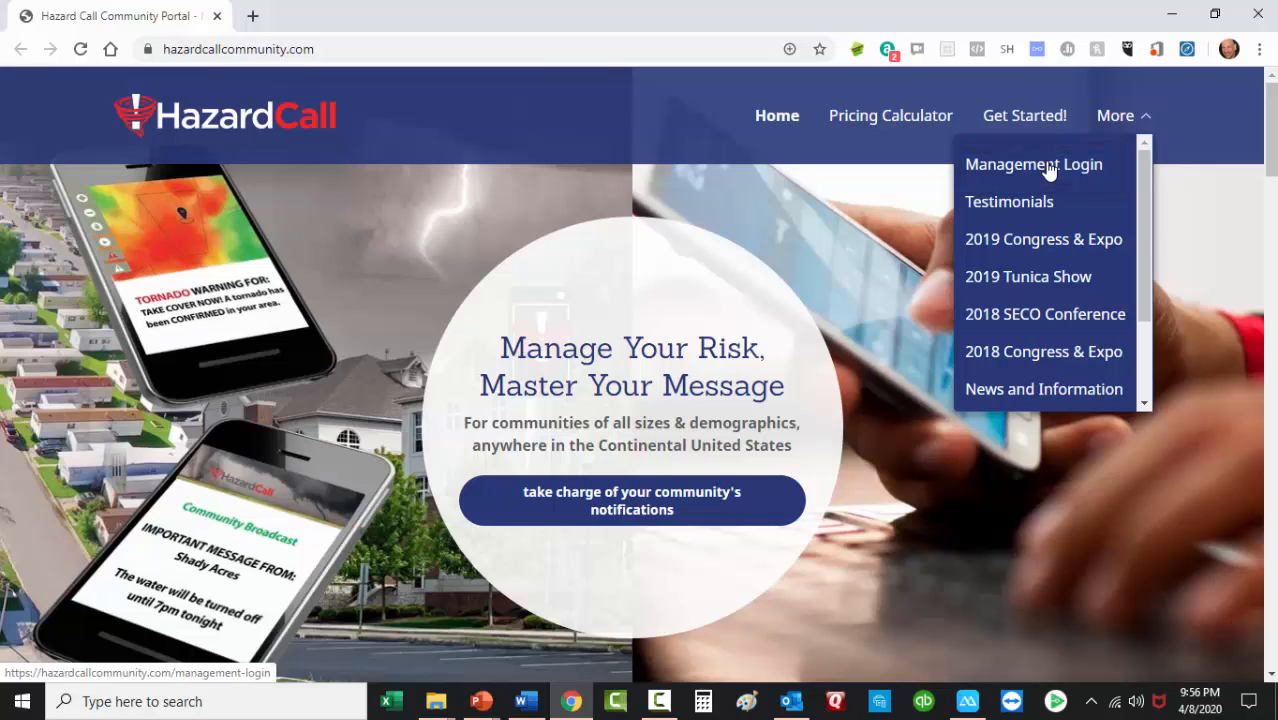
# - Open the management login's community web portal and log in with the username WEBINAR and the account password
pyautogui.click(1048, 168)
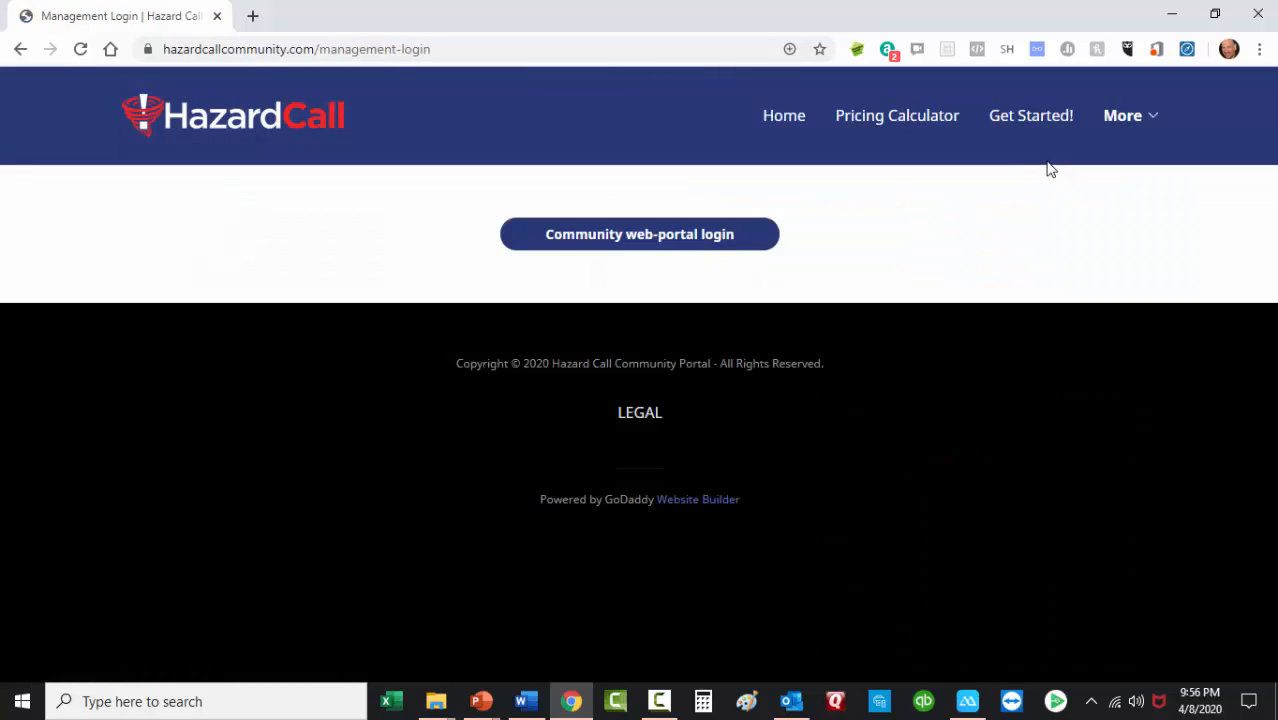
pyautogui.click(636, 236)
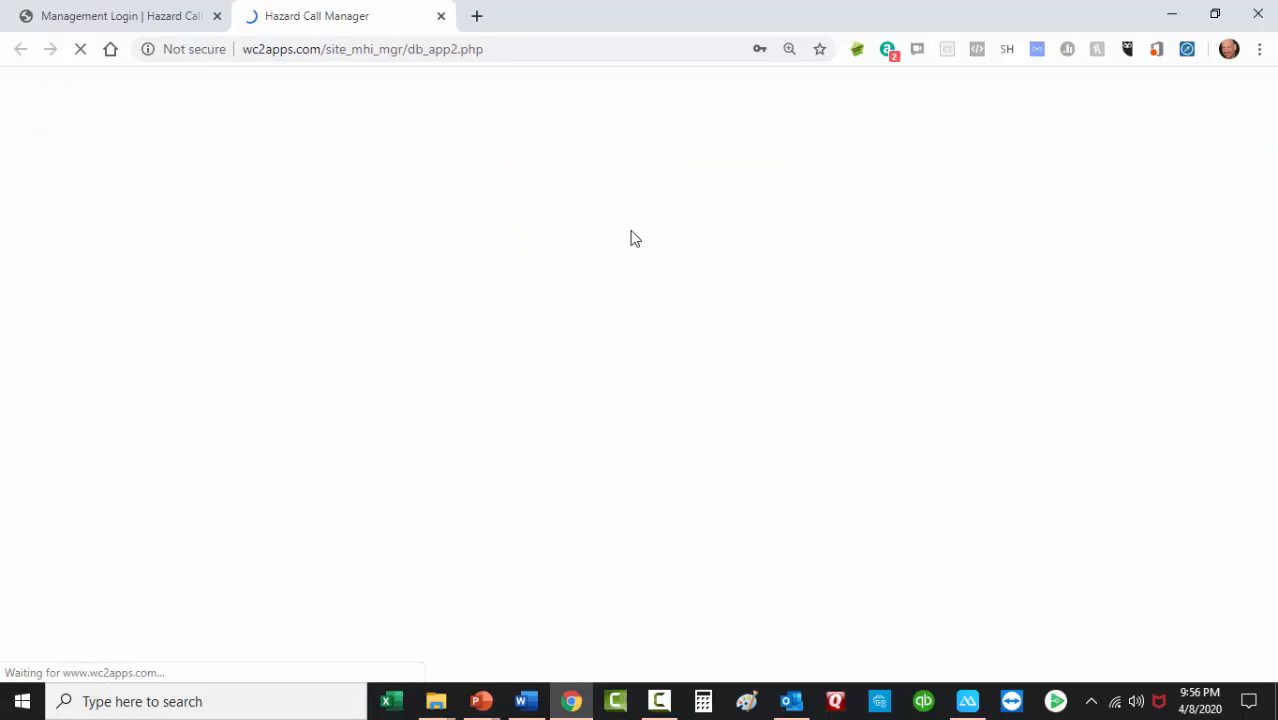
pyautogui.click(446, 527)
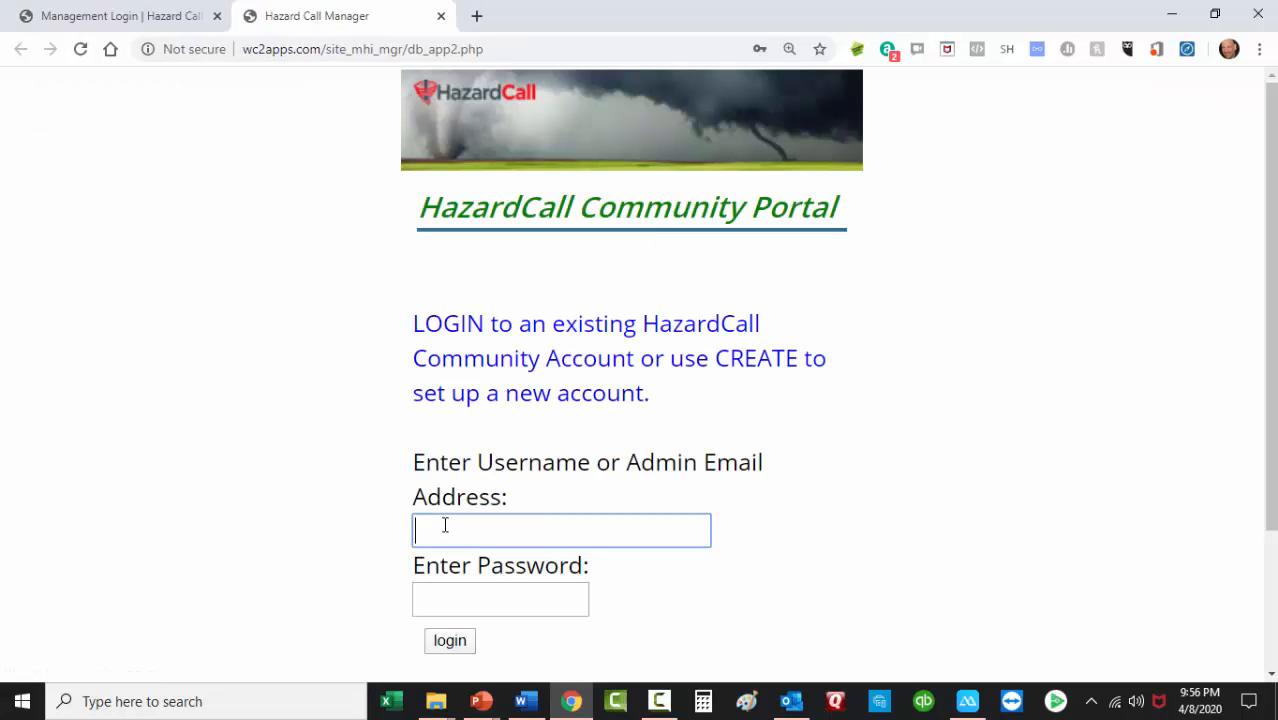
pyautogui.click(536, 602)
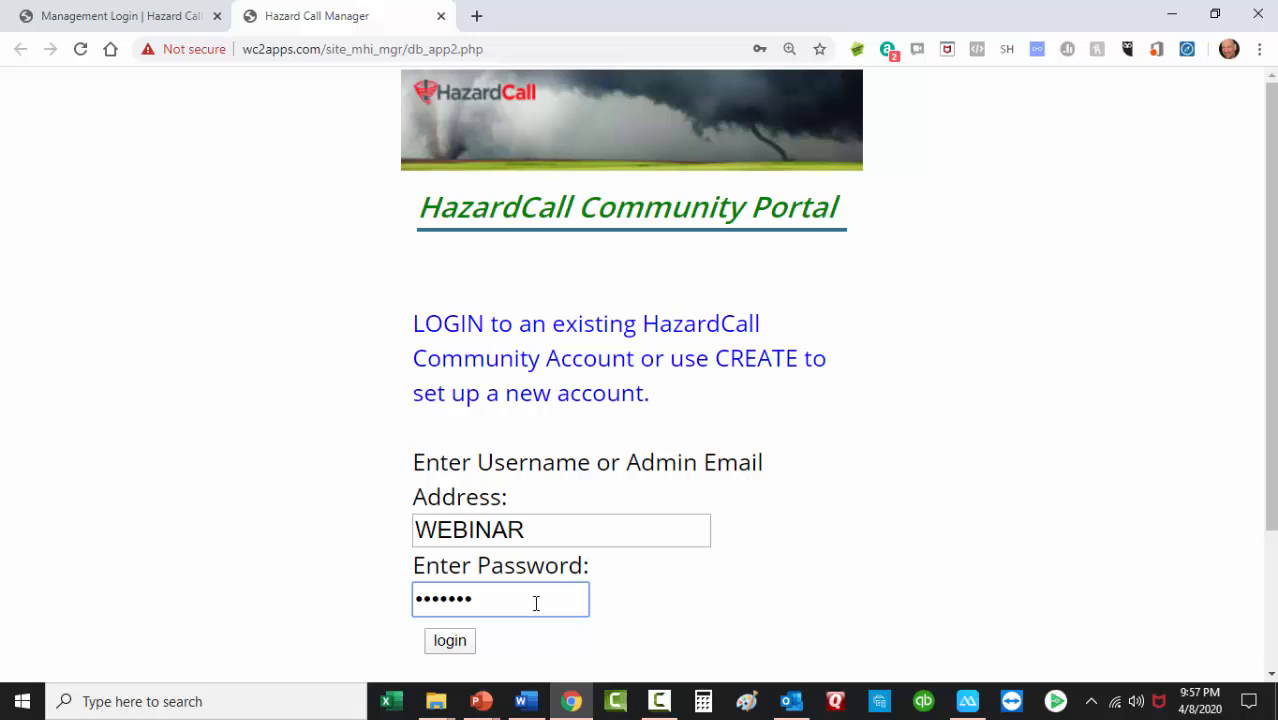
pyautogui.click(449, 648)
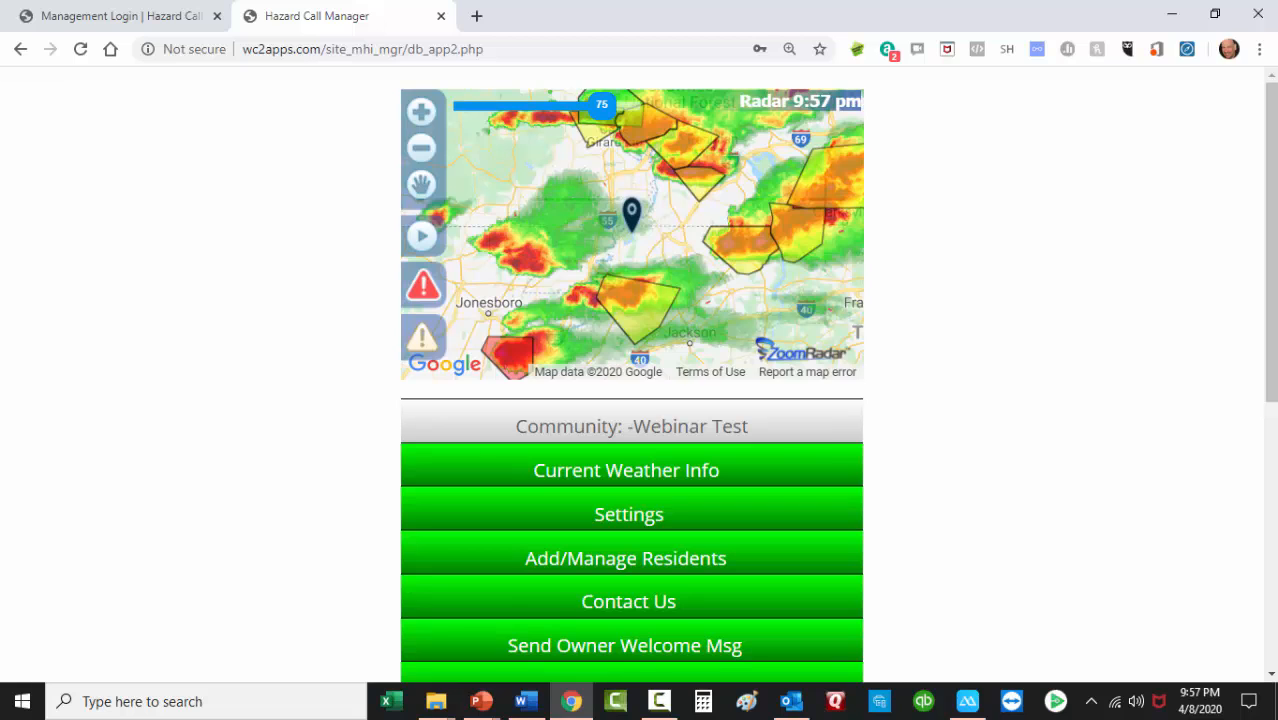
# - Go to broadcast list management from the residents page and start a new list named "Oak St."
pyautogui.click(630, 566)
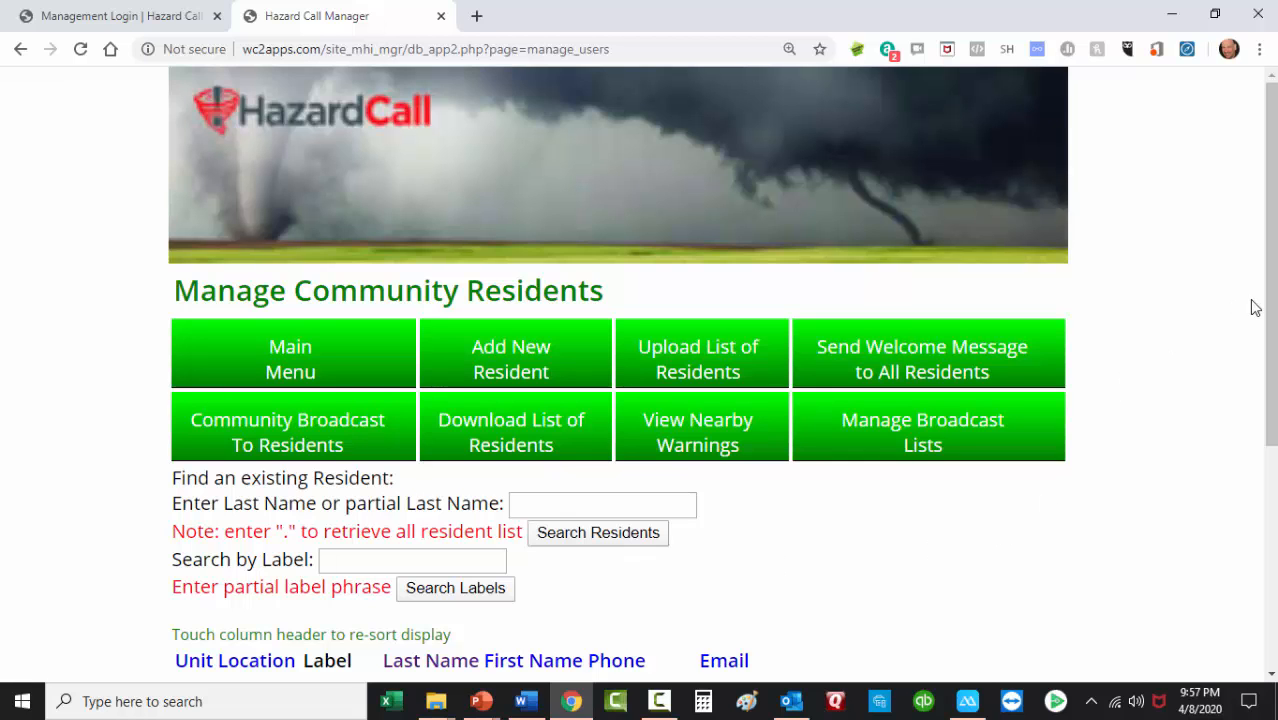
pyautogui.moveTo(1273, 302); pyautogui.dragTo(1258, 411)
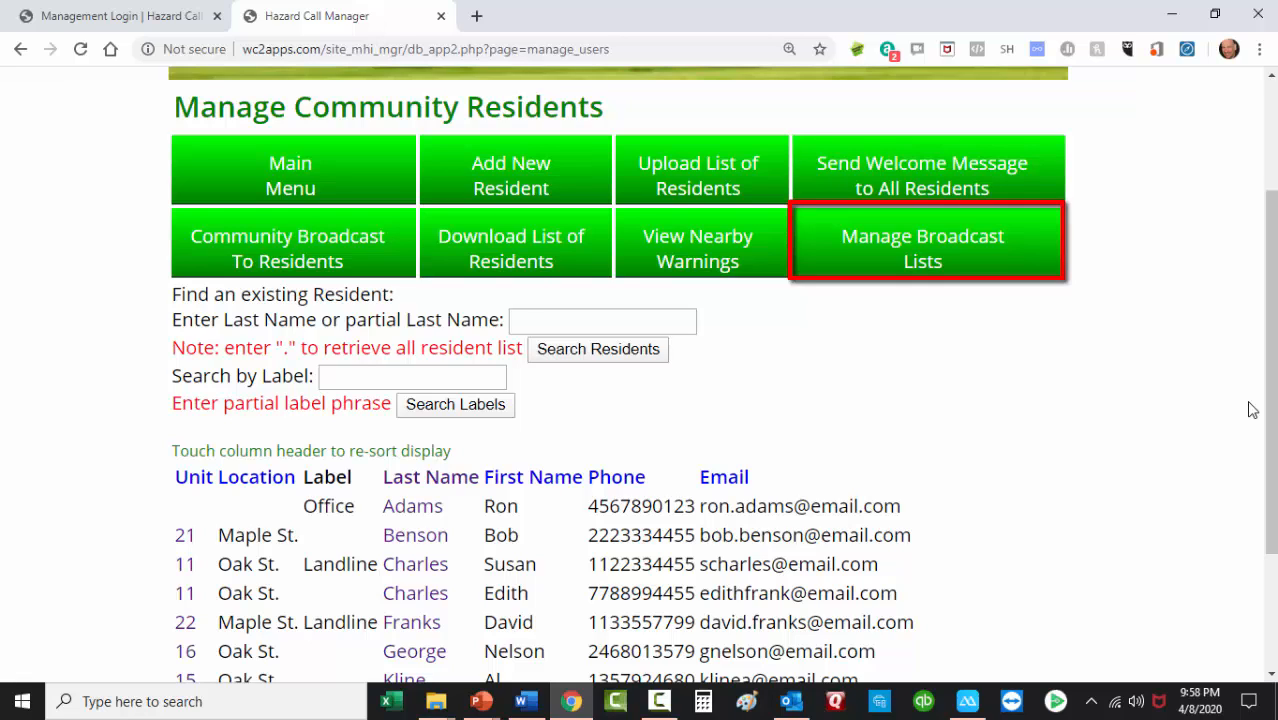
pyautogui.click(1012, 256)
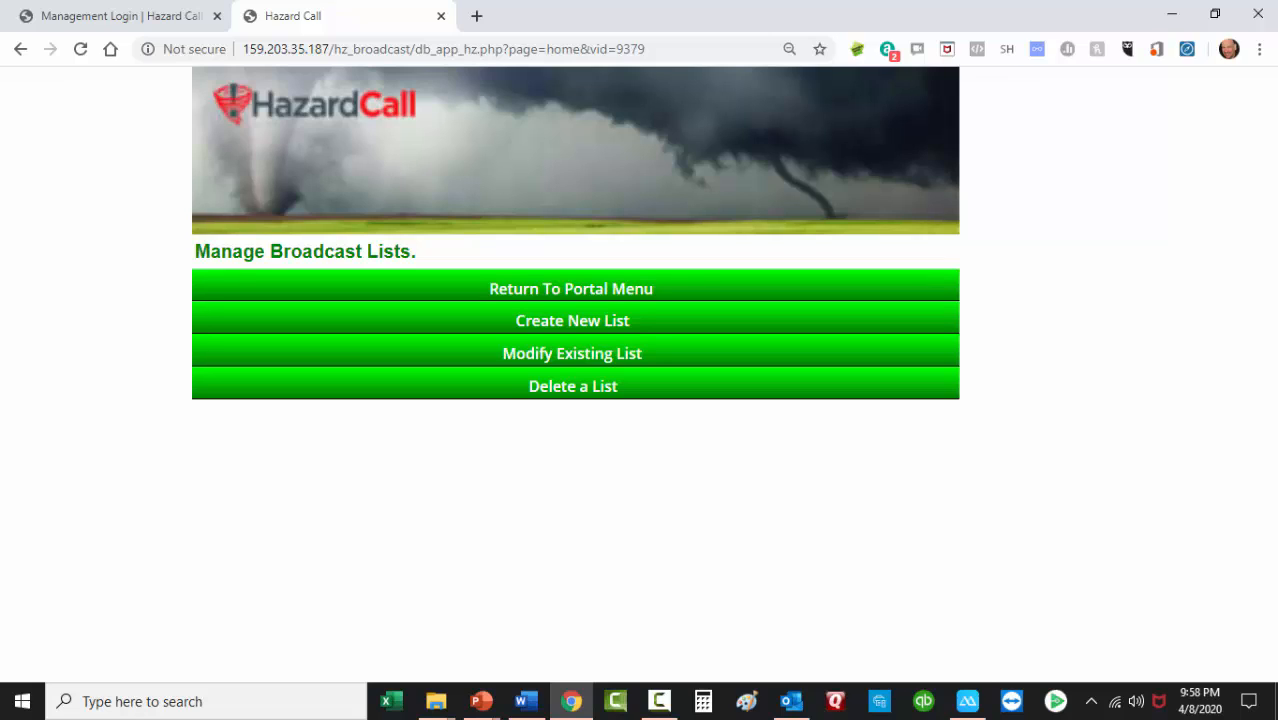
pyautogui.click(583, 318)
pyautogui.click(336, 363)
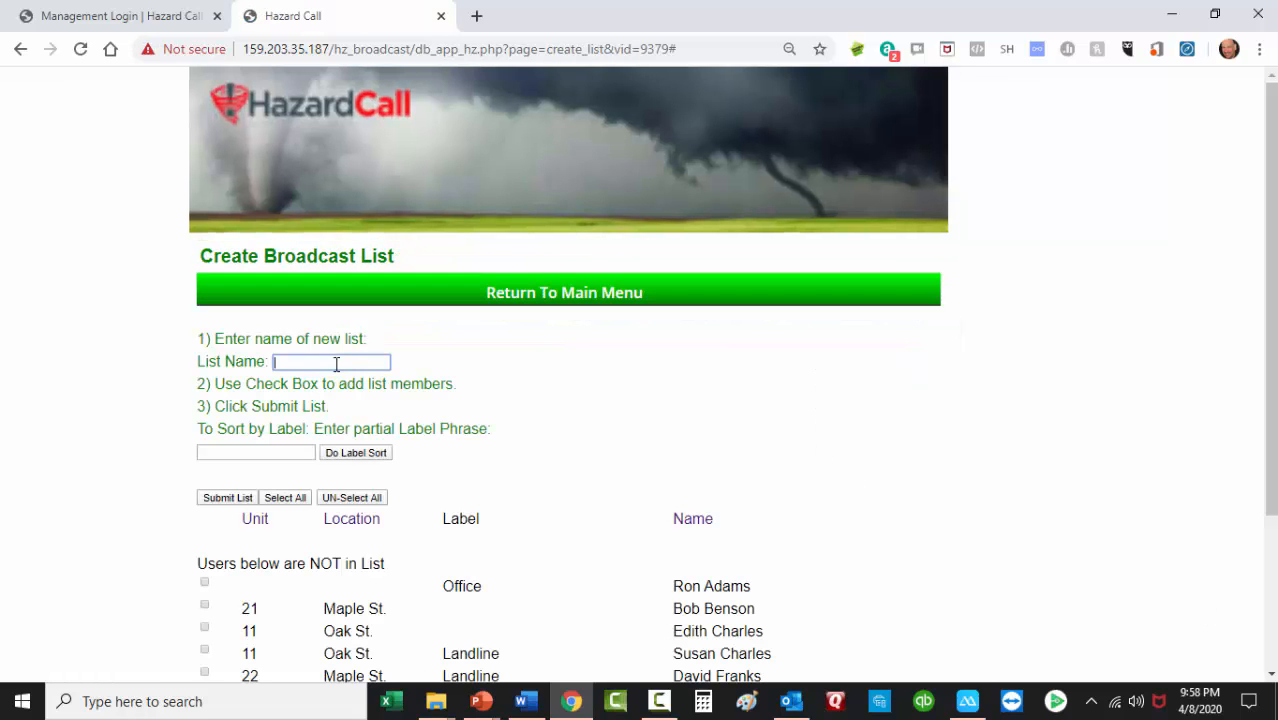
pyautogui.write('Oak St.')
# - Sort the residents by location and add all Oak St. residents, units 11 to 16, to the new list
pyautogui.scroll(-2, 1138, 545)
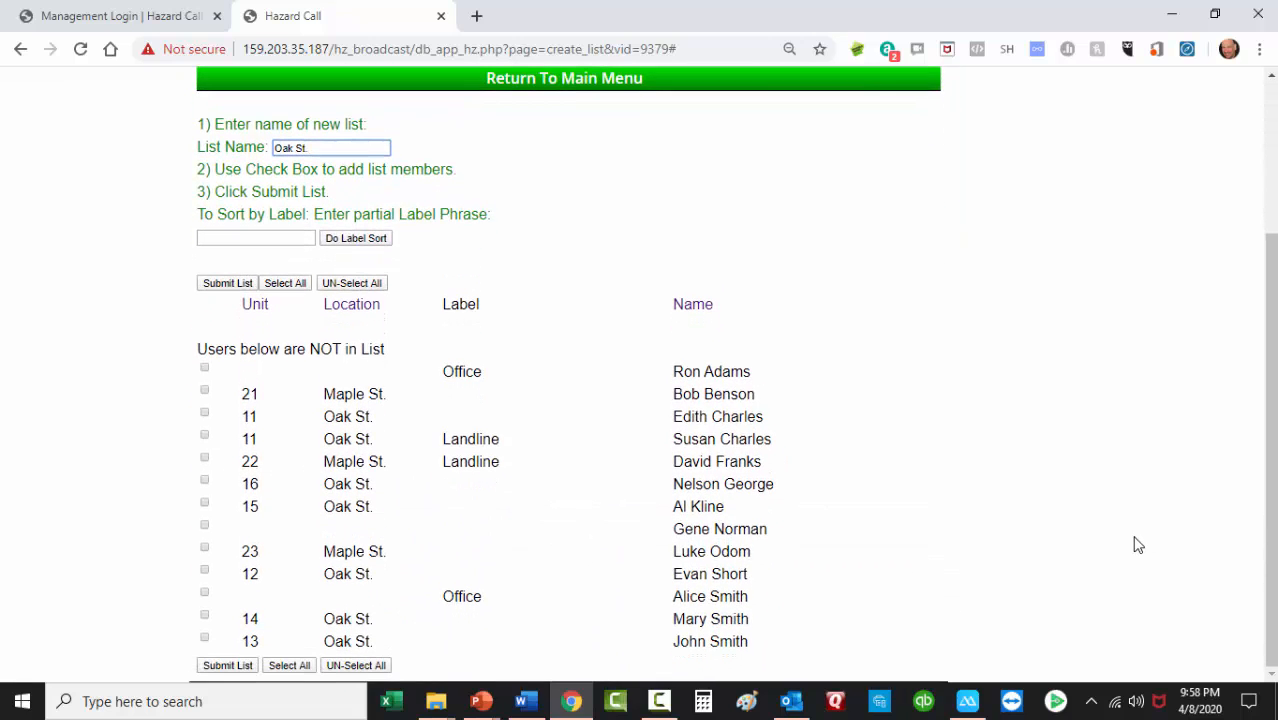
pyautogui.click(342, 308)
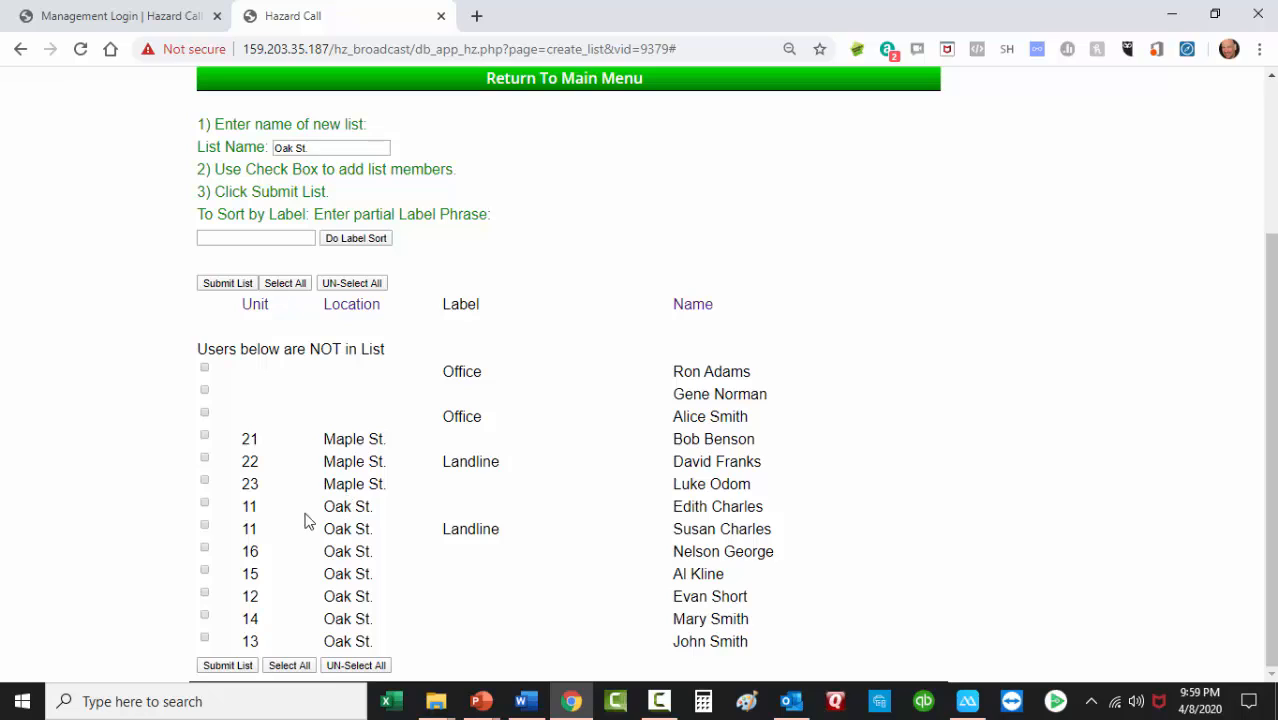
pyautogui.click(204, 506)
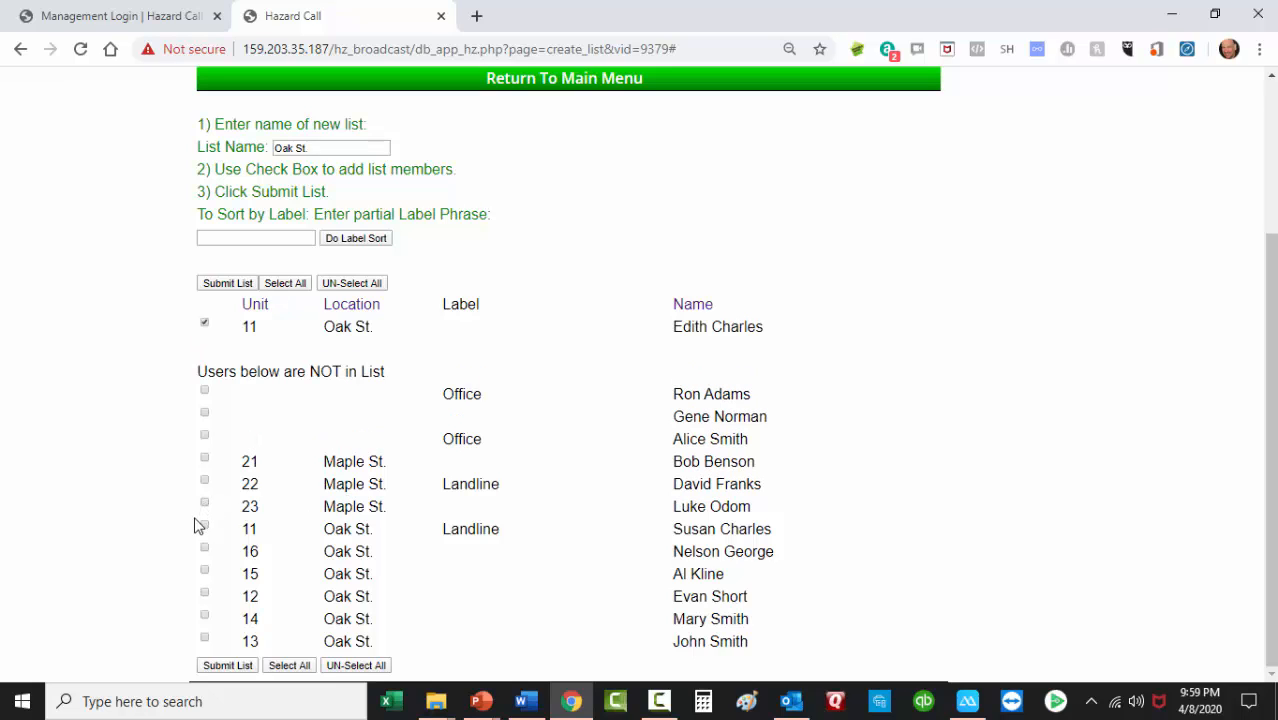
pyautogui.click(204, 529)
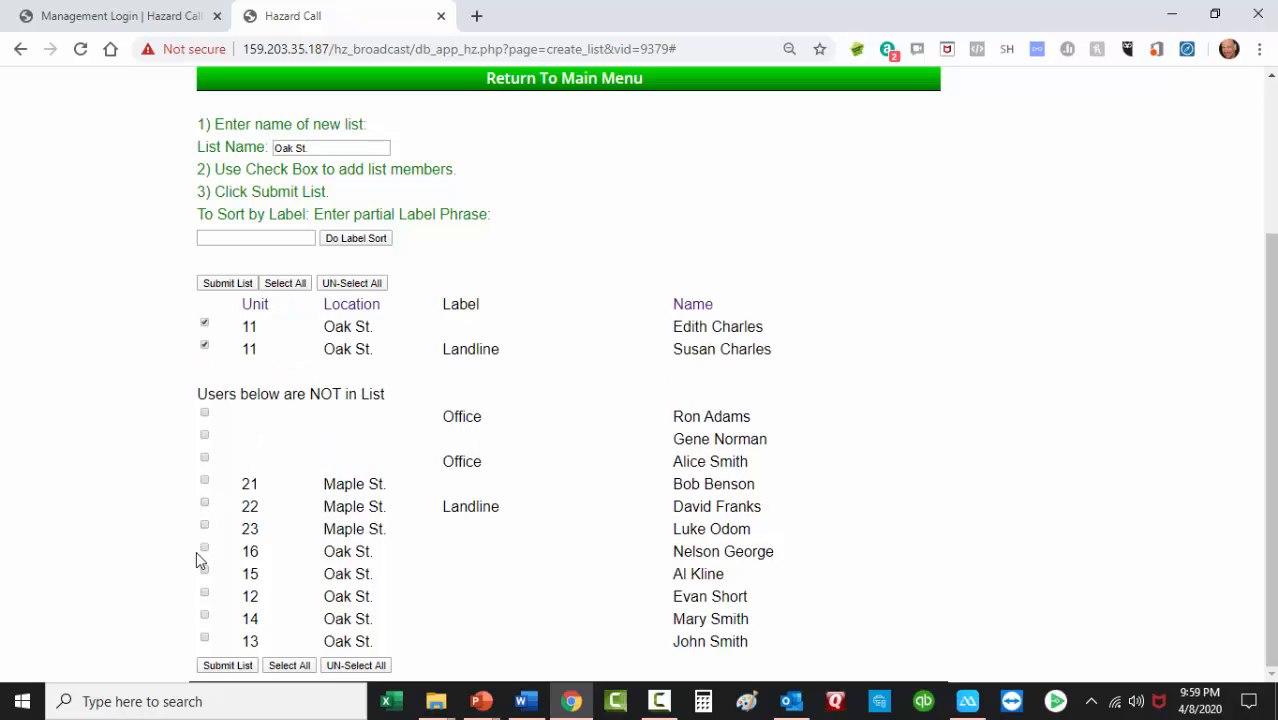
pyautogui.click(204, 550)
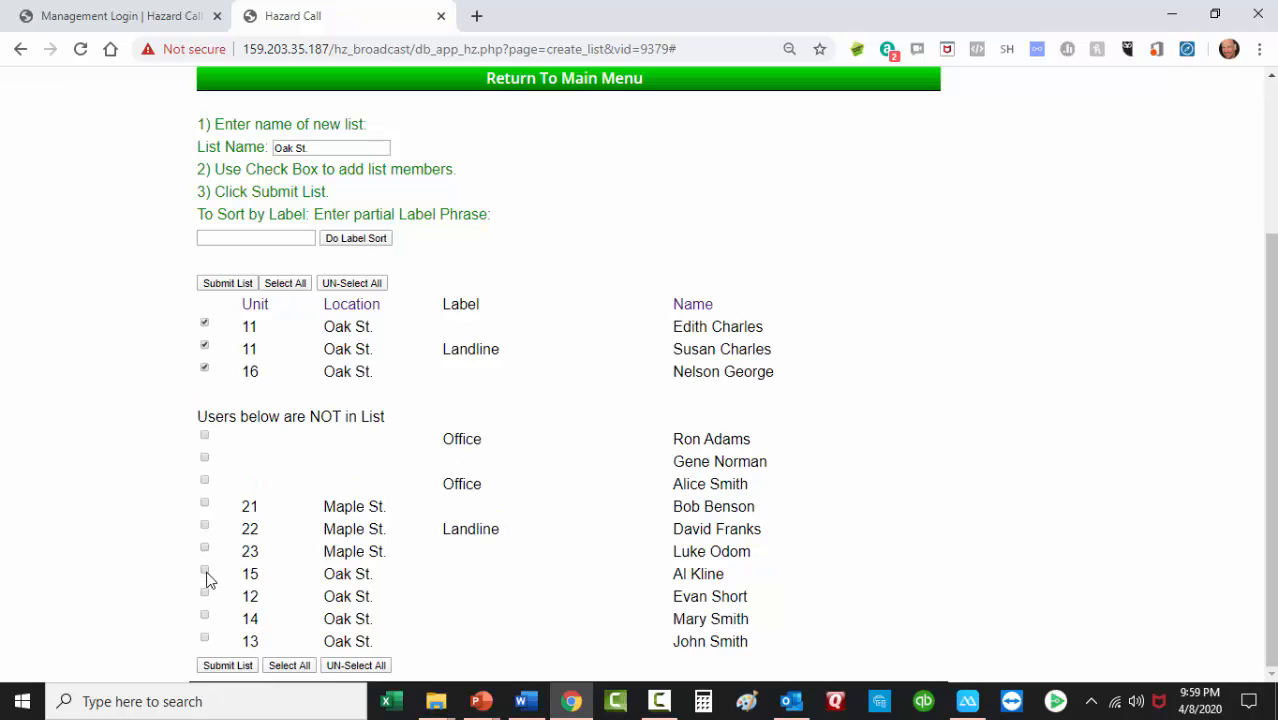
pyautogui.click(204, 573)
pyautogui.click(204, 596)
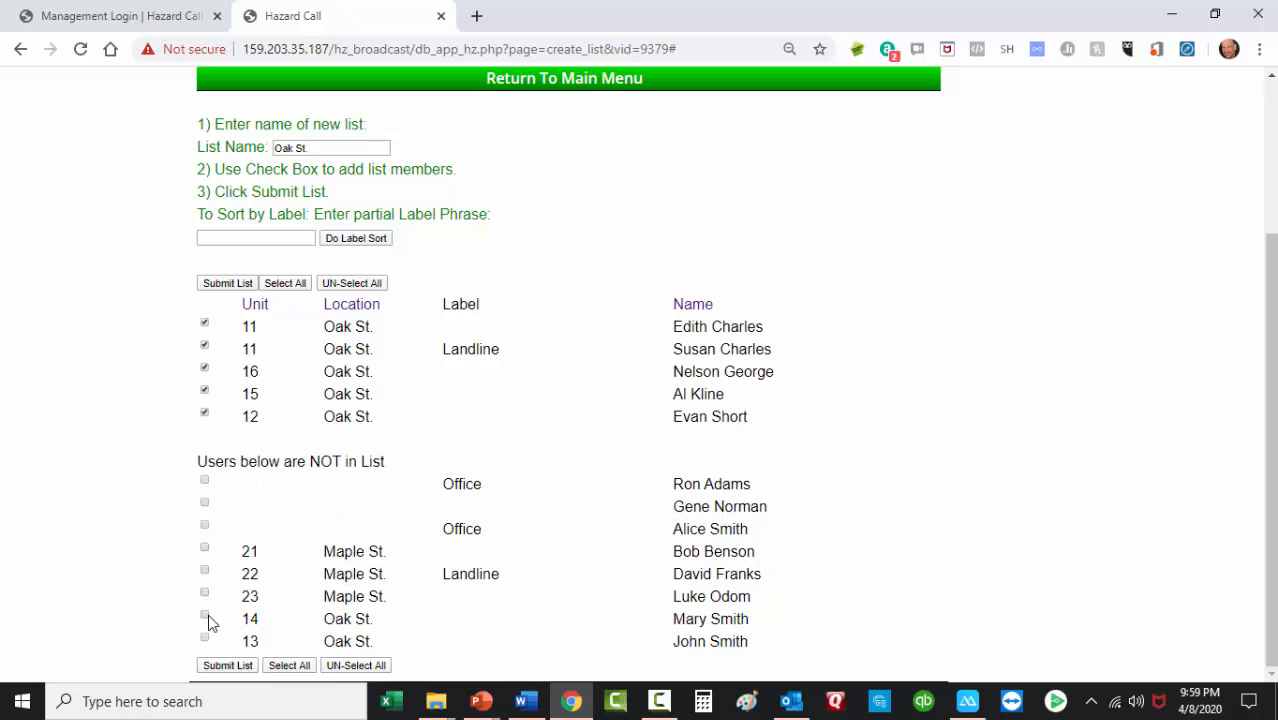
pyautogui.click(205, 615)
pyautogui.click(205, 637)
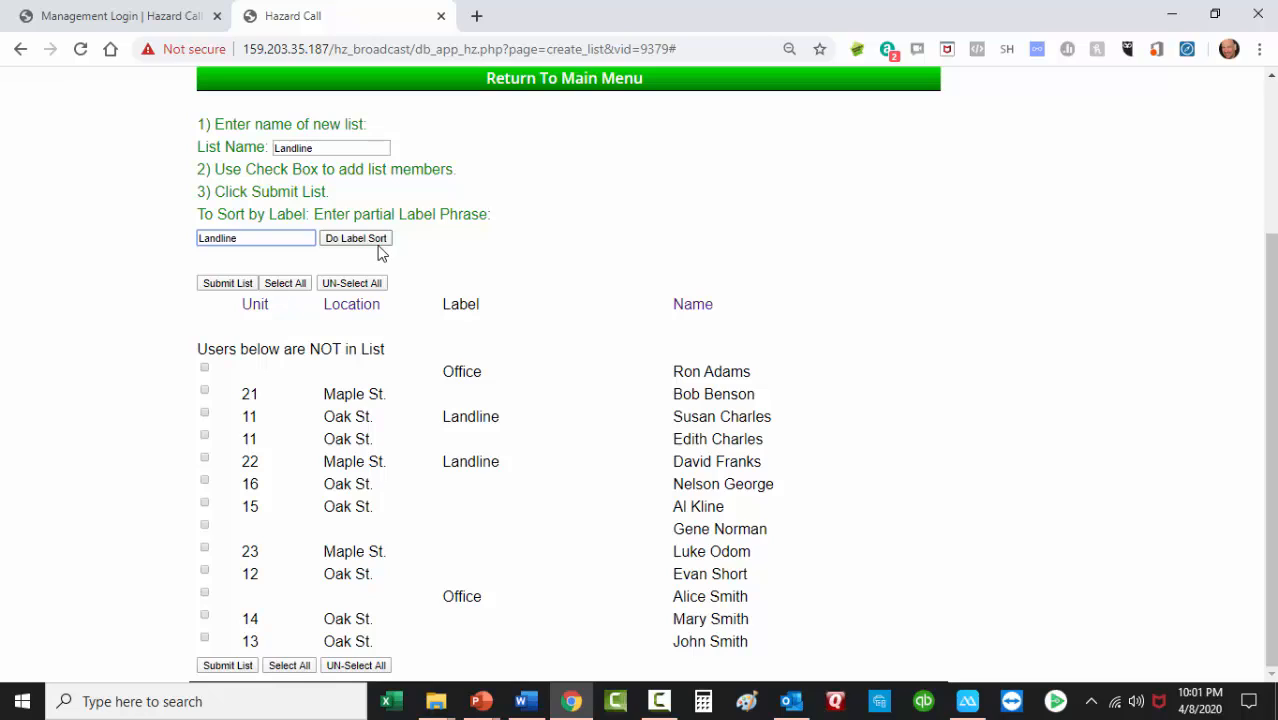
# - Sort the residents by the label "Landline" and add both residents with that label to the new Landline list
pyautogui.click(374, 241)
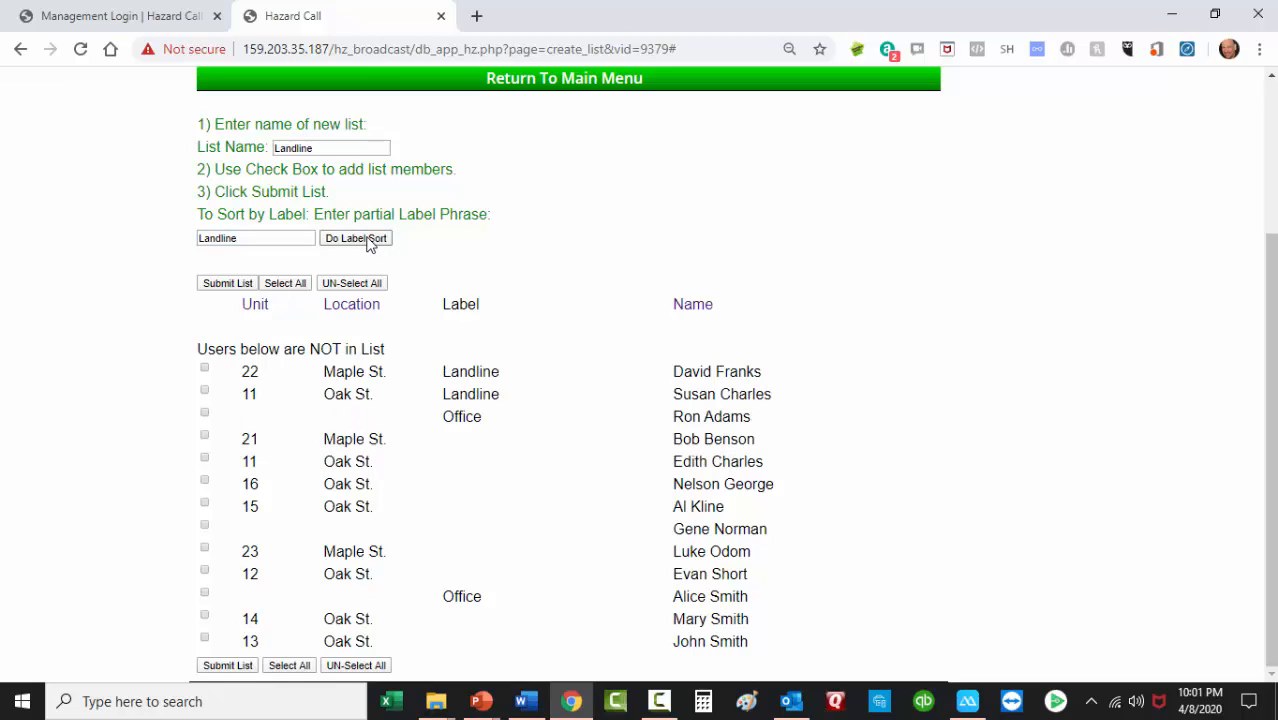
pyautogui.click(205, 371)
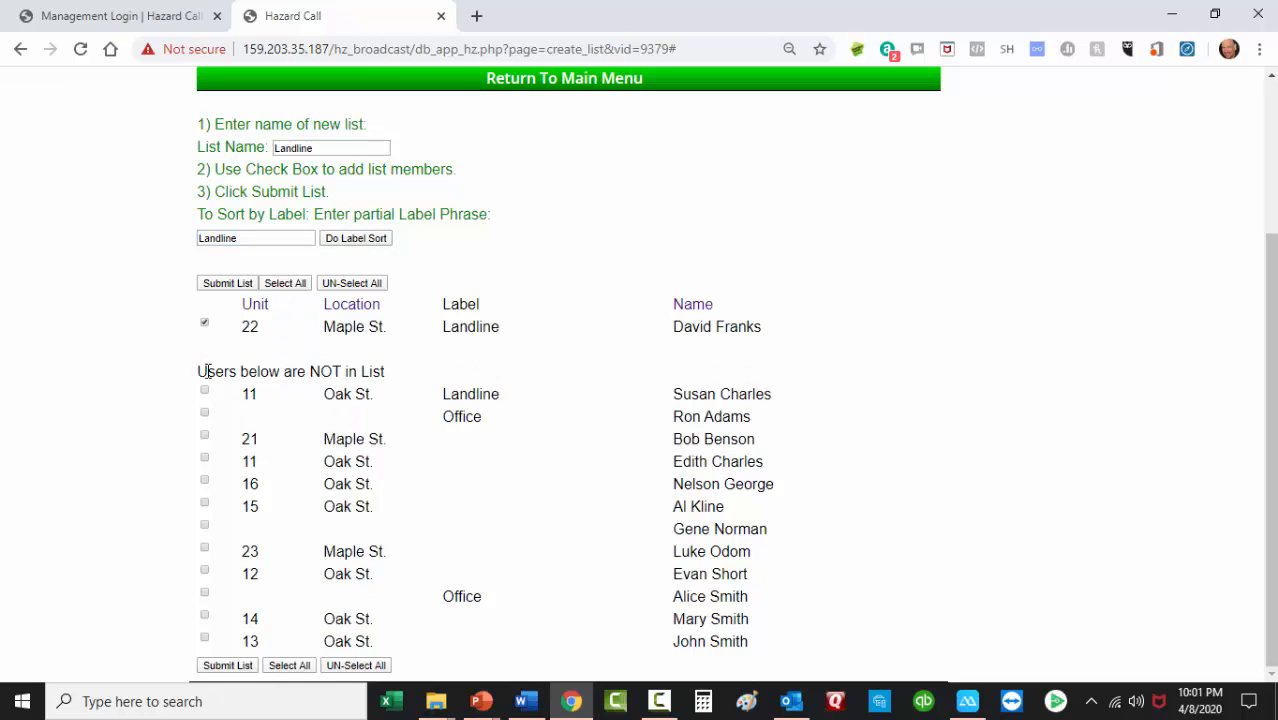
pyautogui.click(205, 393)
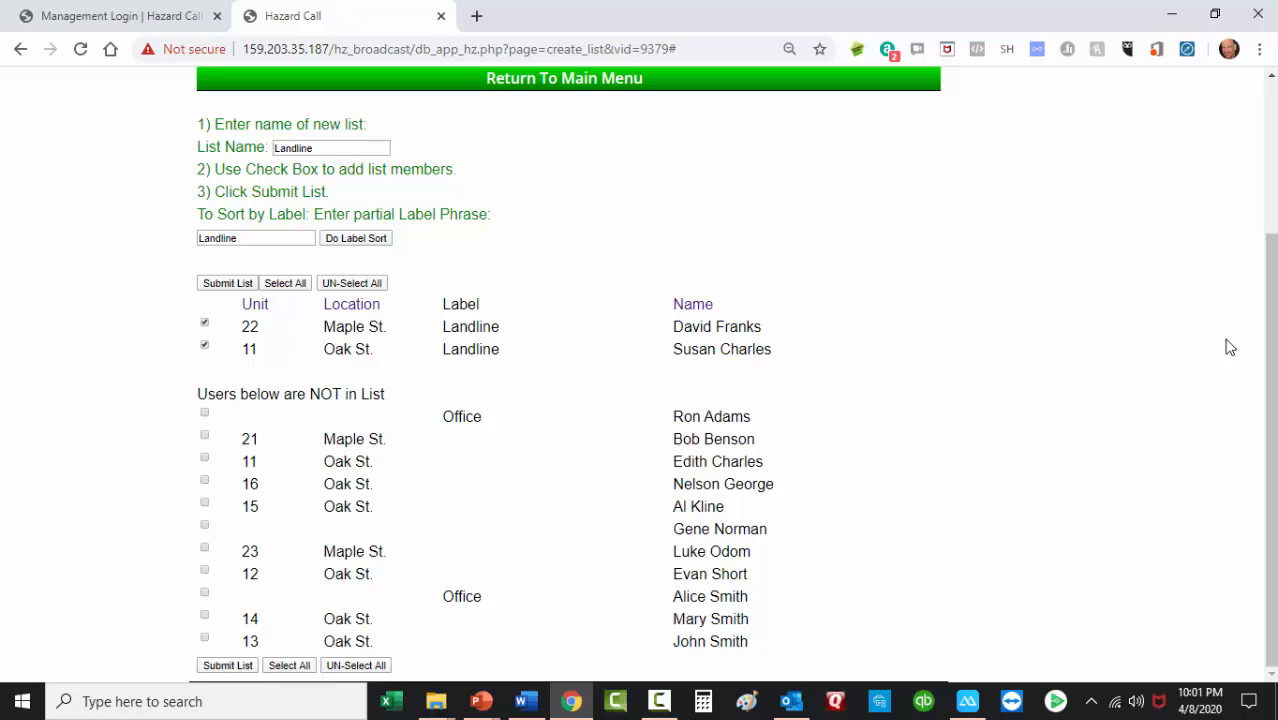
# - Modify the existing Landline broadcast list by removing the unit 11 Oak St. resident, and update the list
pyautogui.click(556, 80)
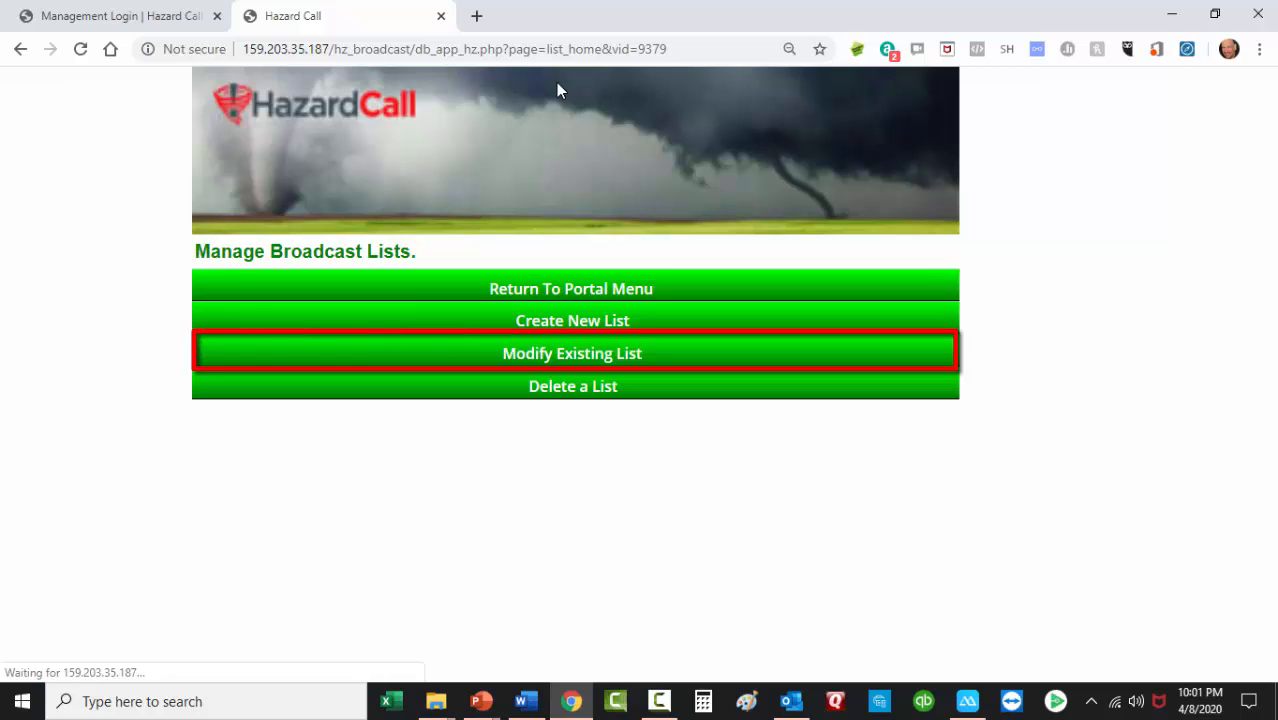
pyautogui.click(561, 357)
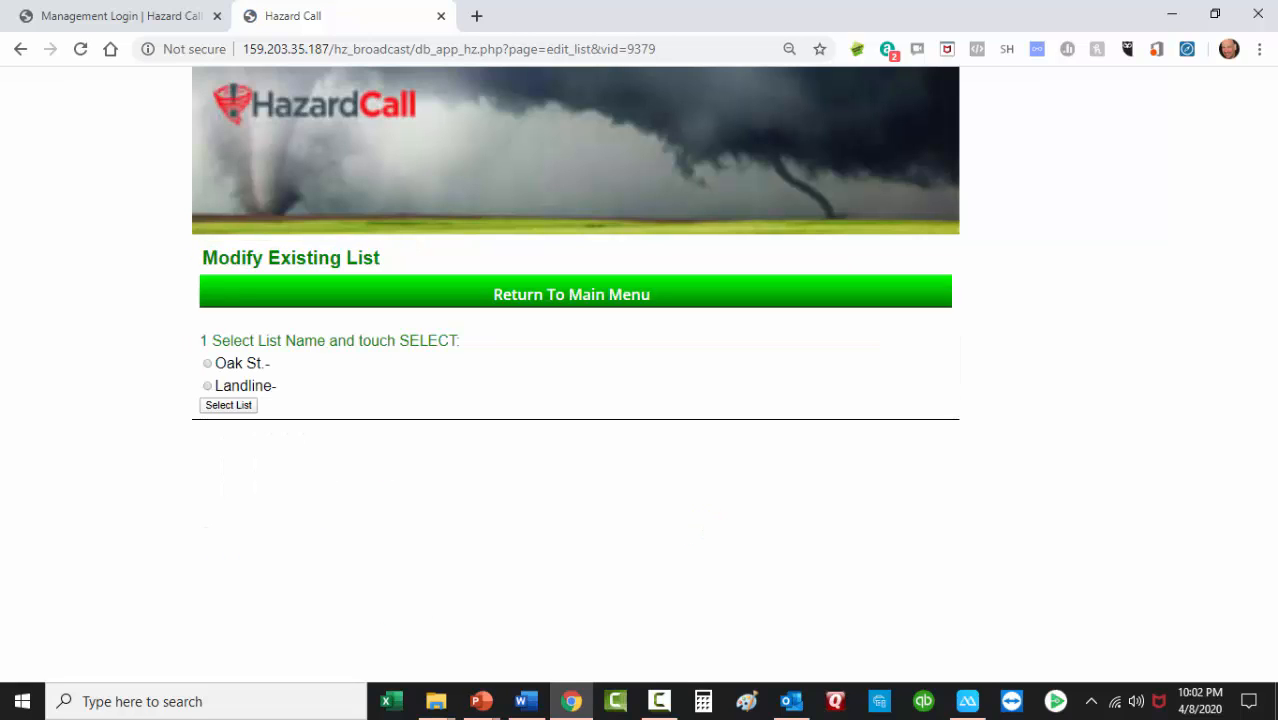
pyautogui.click(208, 386)
pyautogui.click(226, 406)
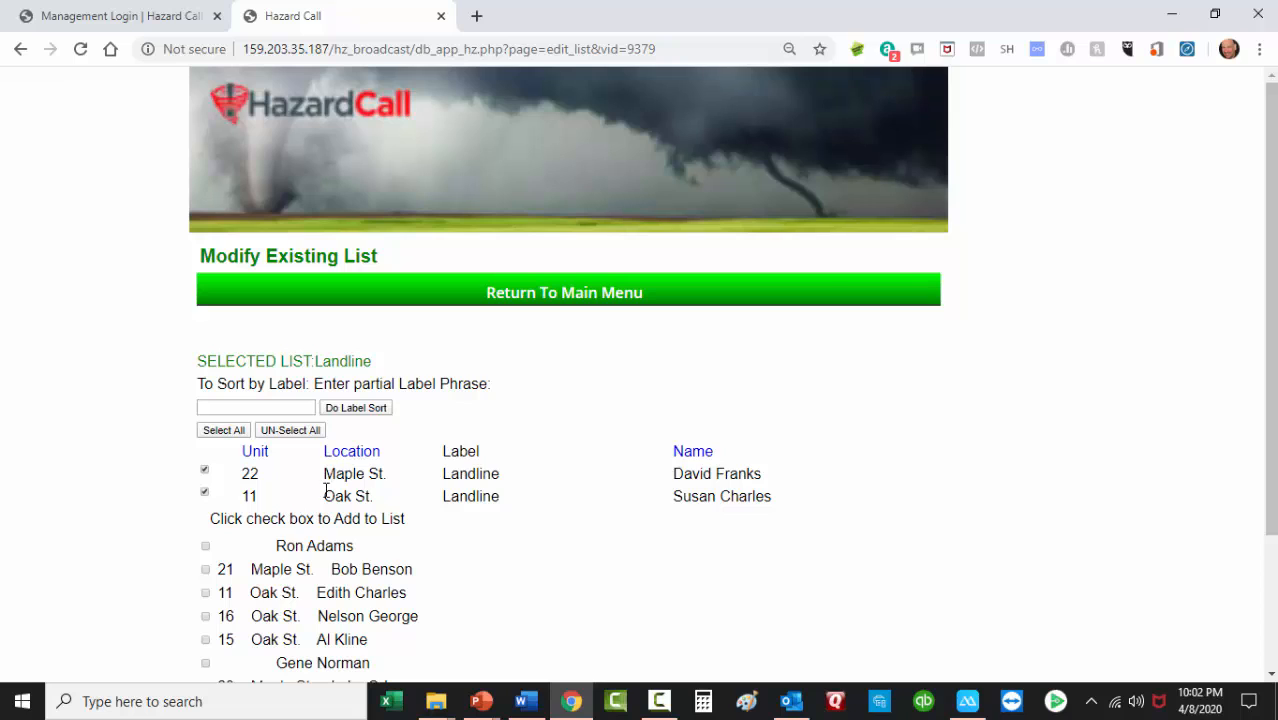
pyautogui.click(205, 494)
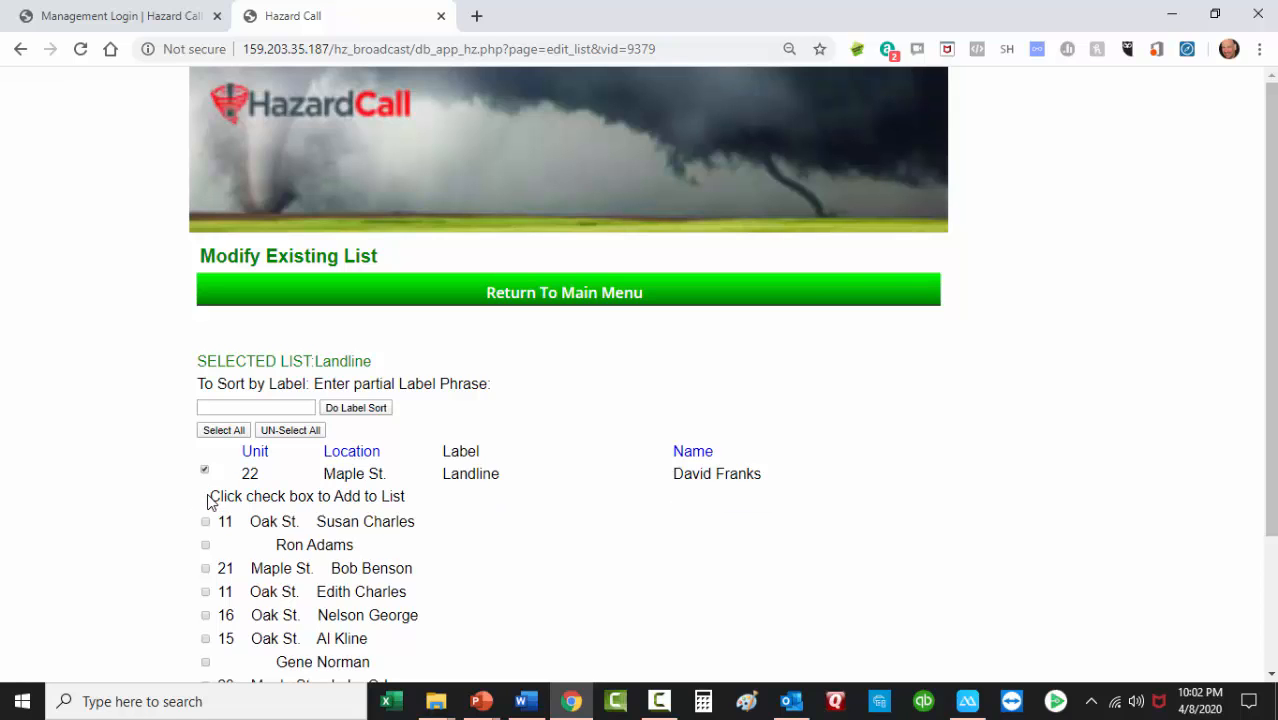
pyautogui.scroll(-2, 365, 551)
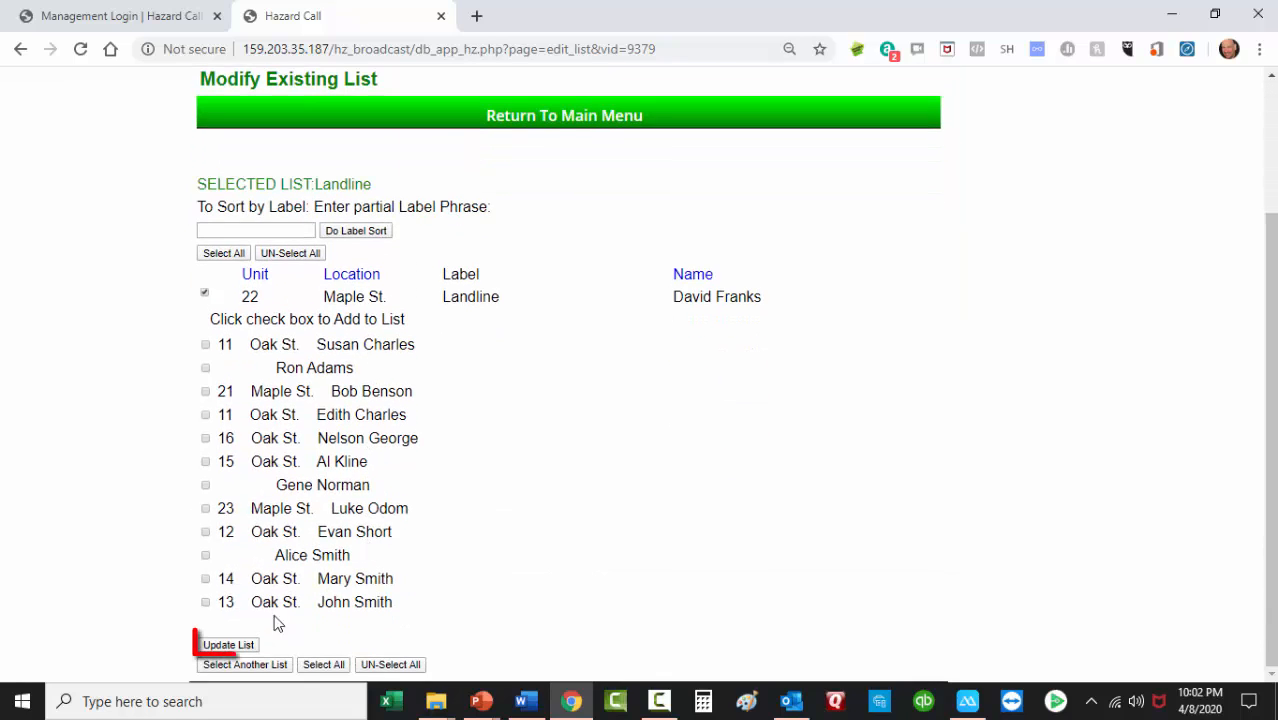
pyautogui.click(229, 645)
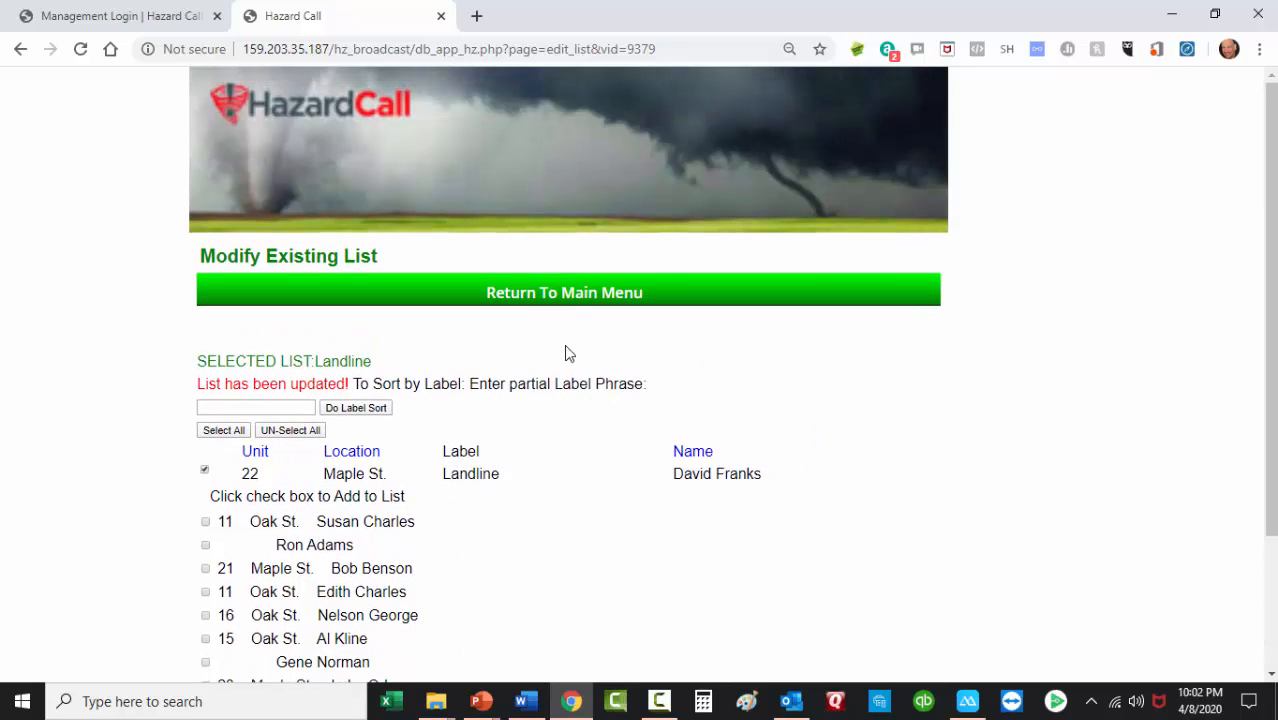
# - Return to the resident management portal and start a community broadcast to the Oak St. list
pyautogui.click(557, 292)
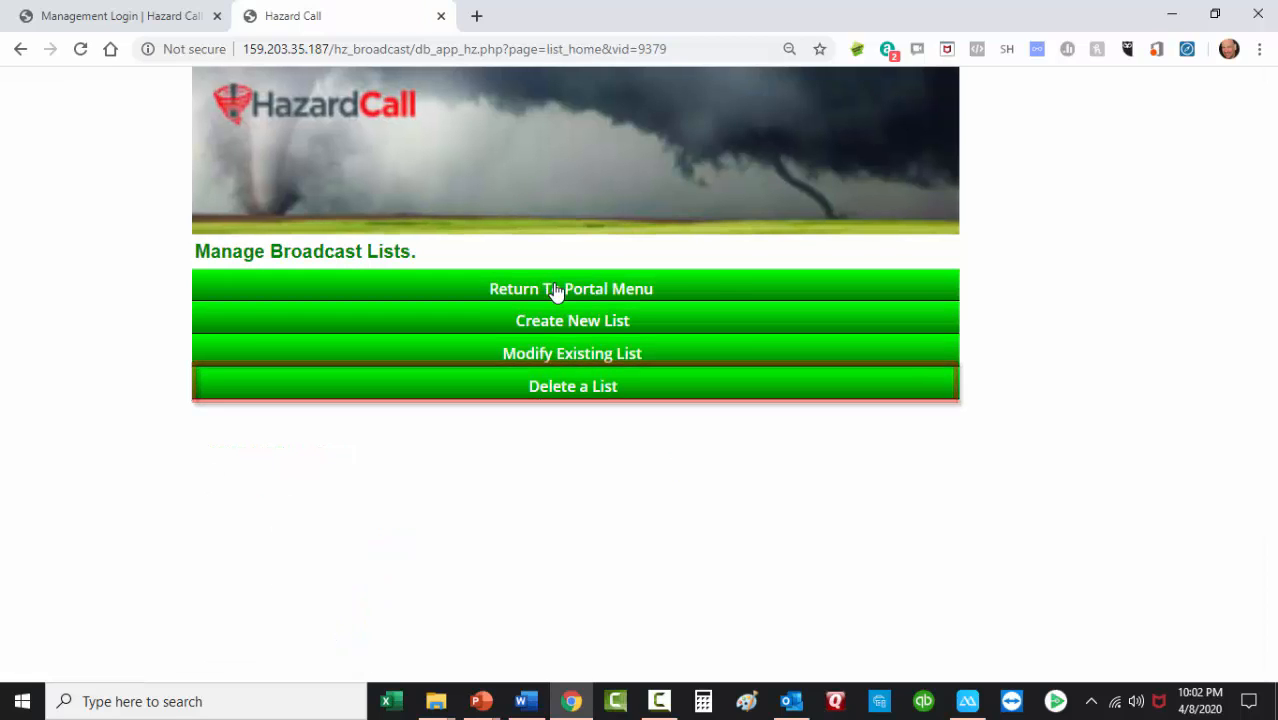
pyautogui.click(557, 290)
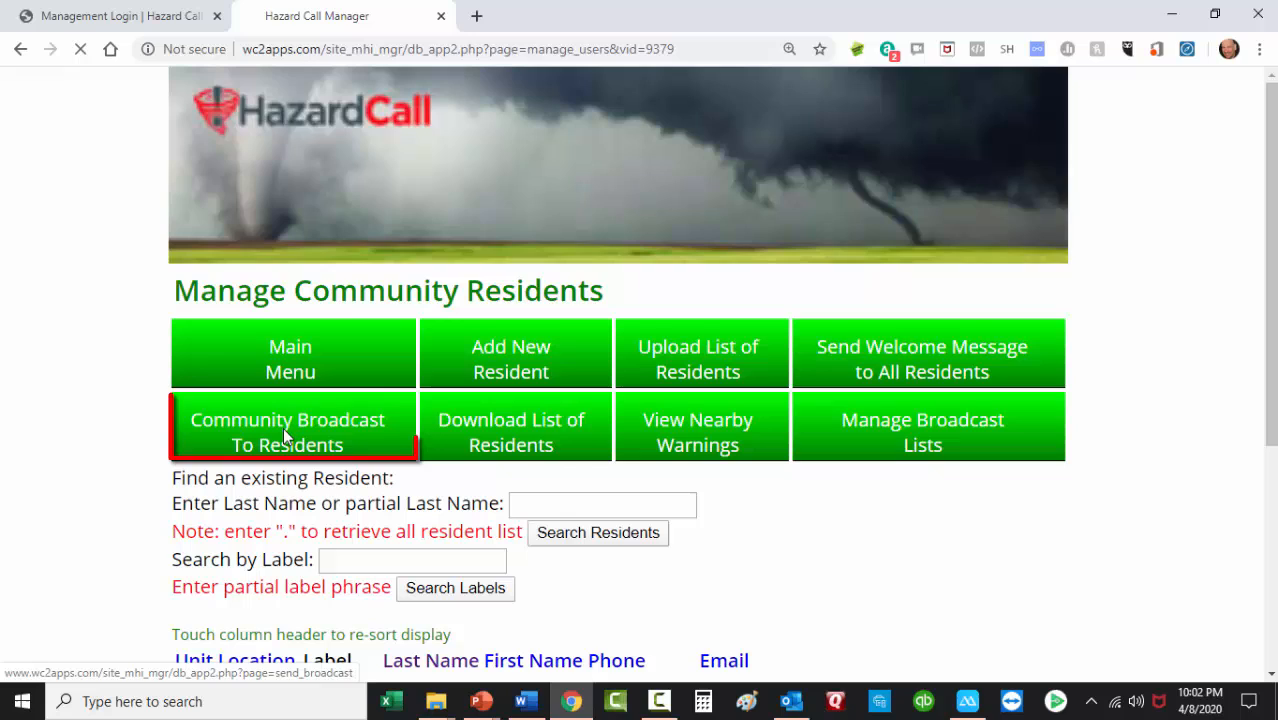
pyautogui.click(283, 427)
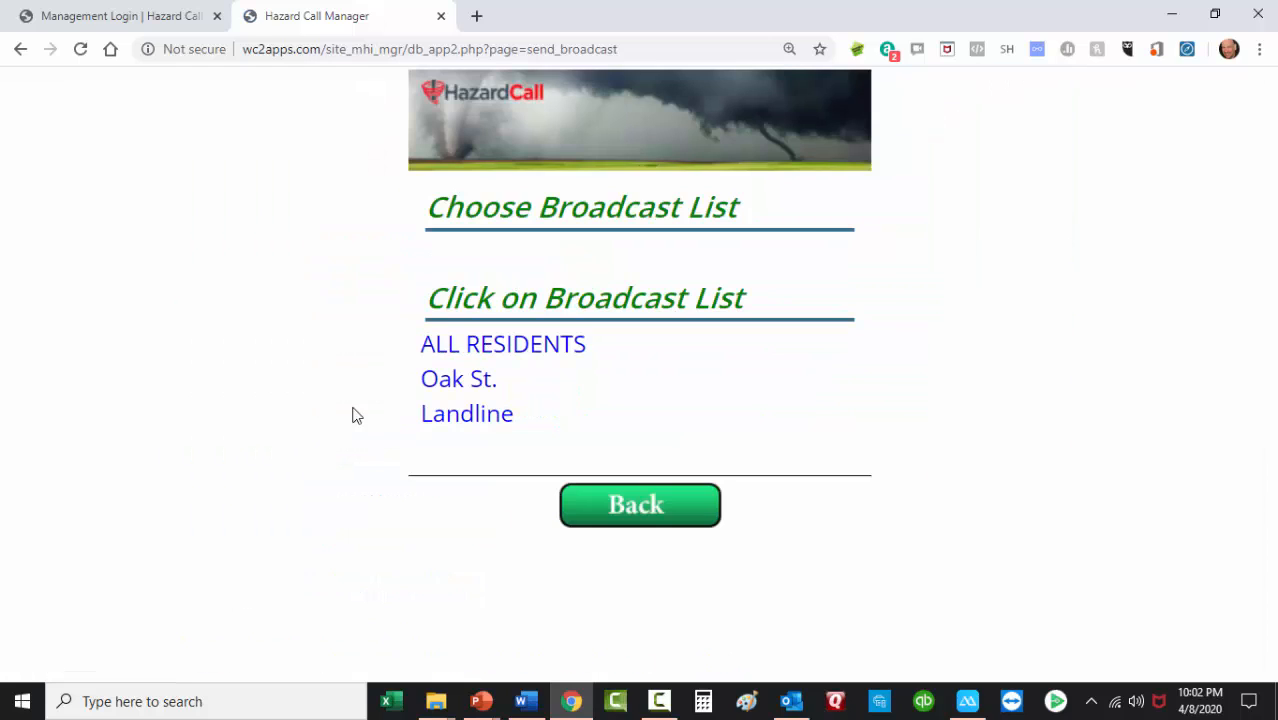
pyautogui.click(448, 381)
# - Add ". We apologize but the water will be off until 2 pm. Thanks for your patience!" to the broadcast message and send it
pyautogui.scroll(-3, 442, 382)
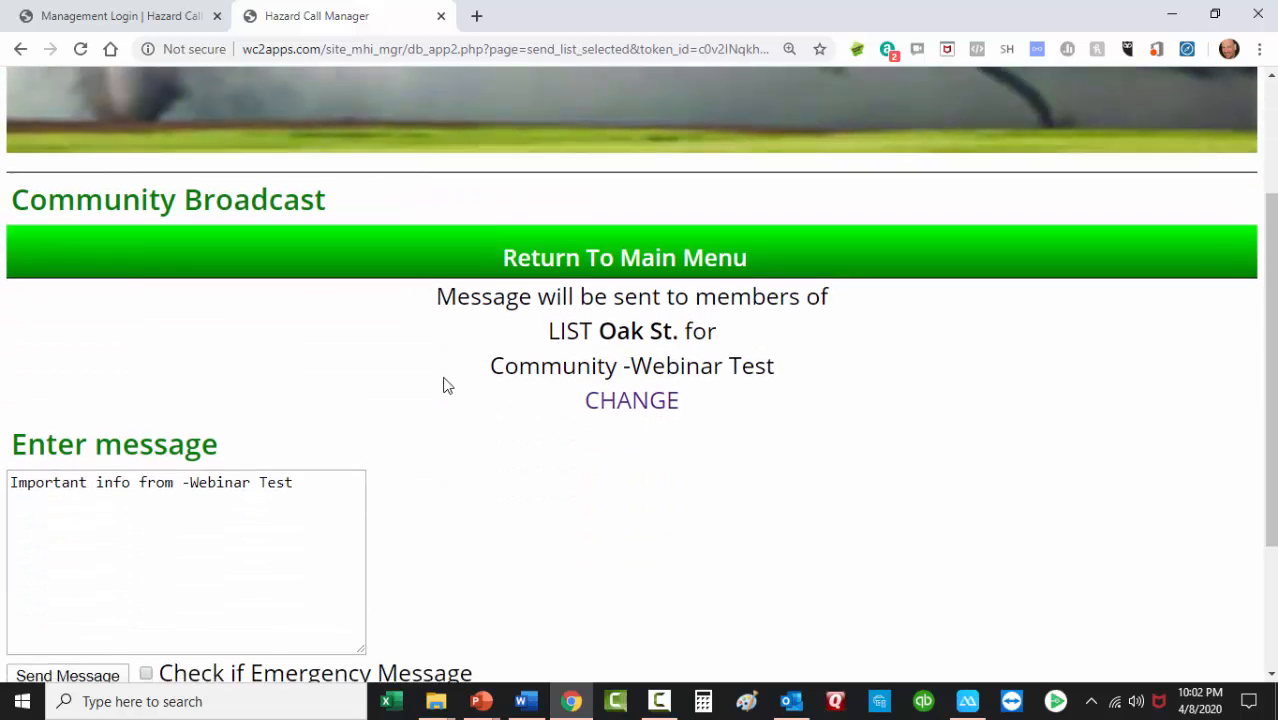
pyautogui.click(316, 398)
pyautogui.write('. We apologiz')
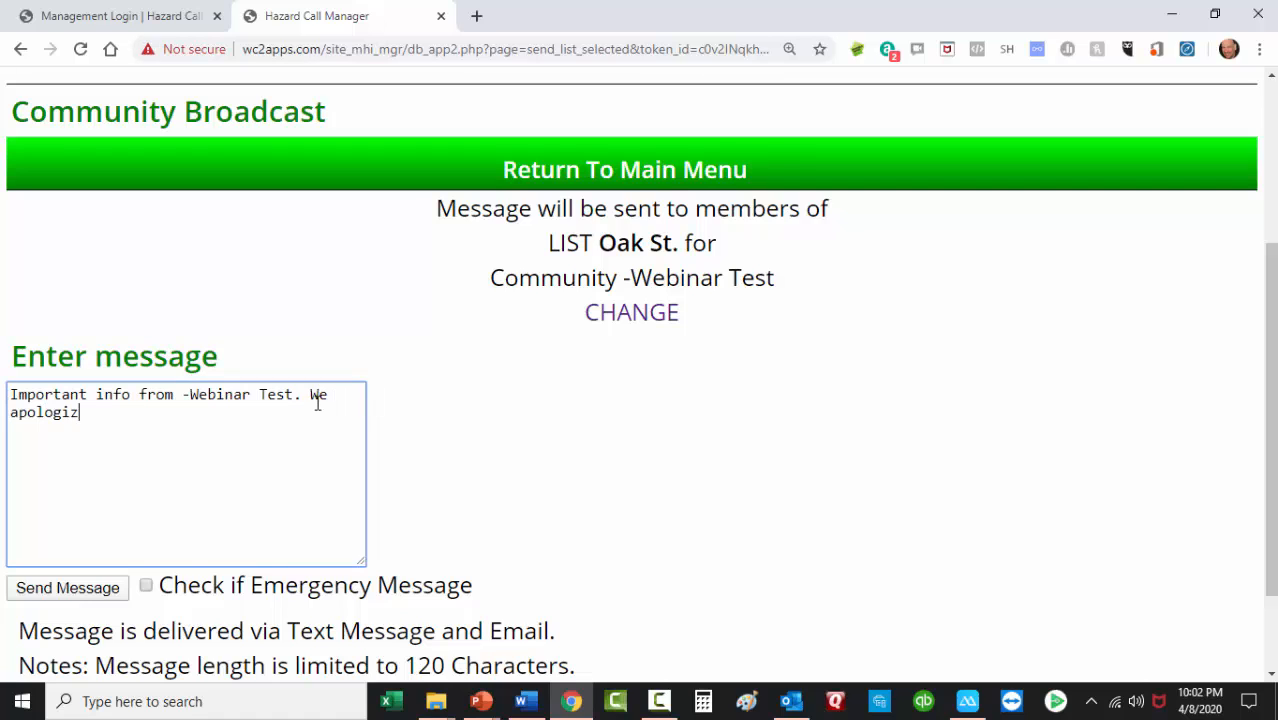
pyautogui.write('e but the water will be off un')
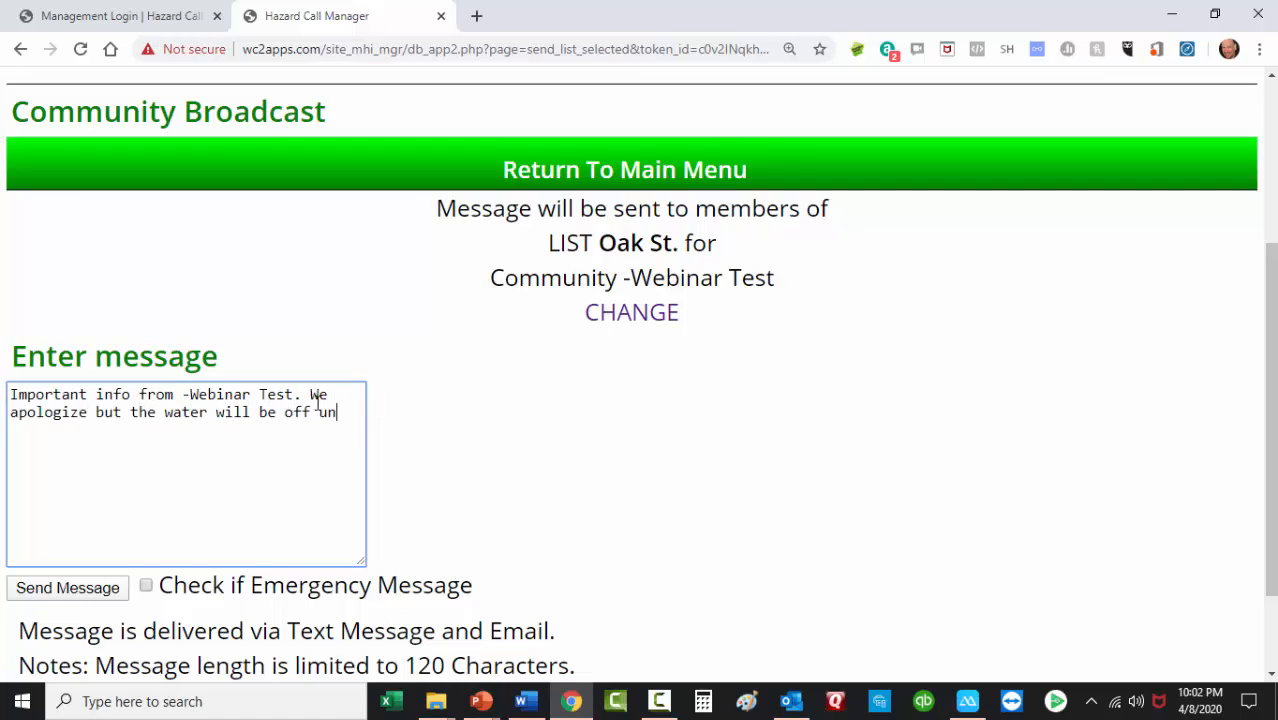
pyautogui.write('til 2 pm. Tha')
pyautogui.write('nks for your patience!')
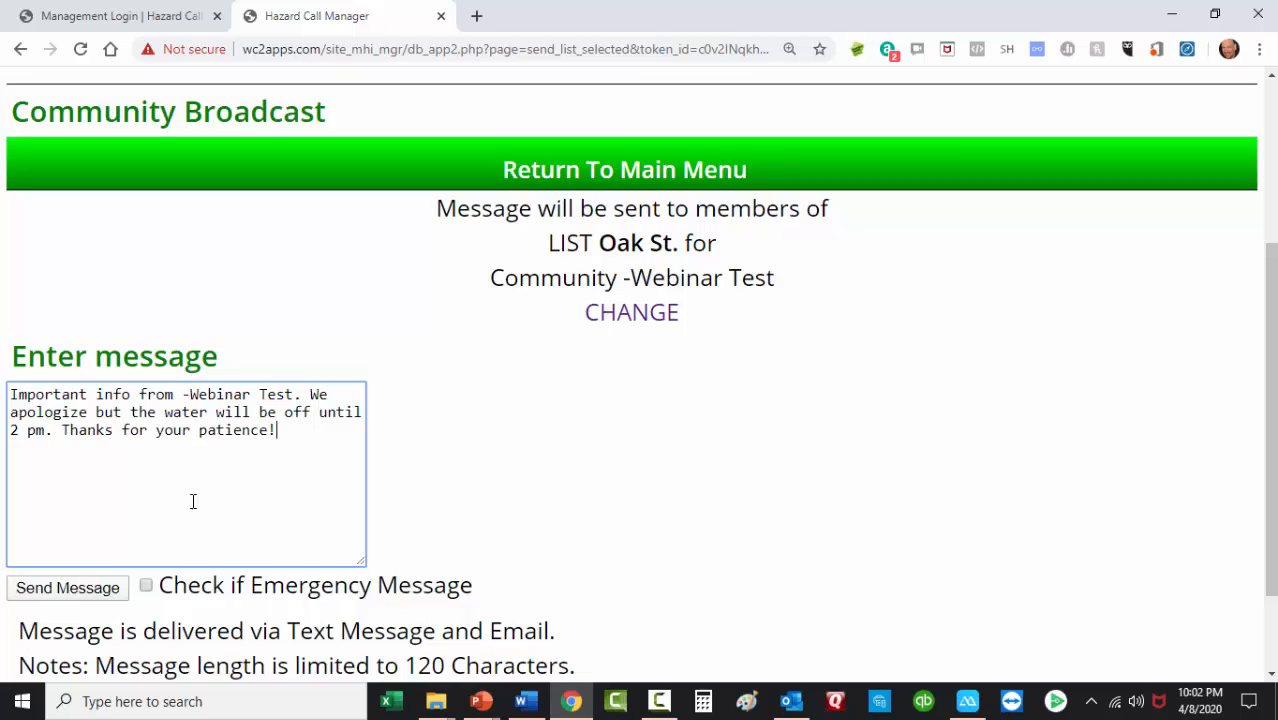
pyautogui.click(90, 594)
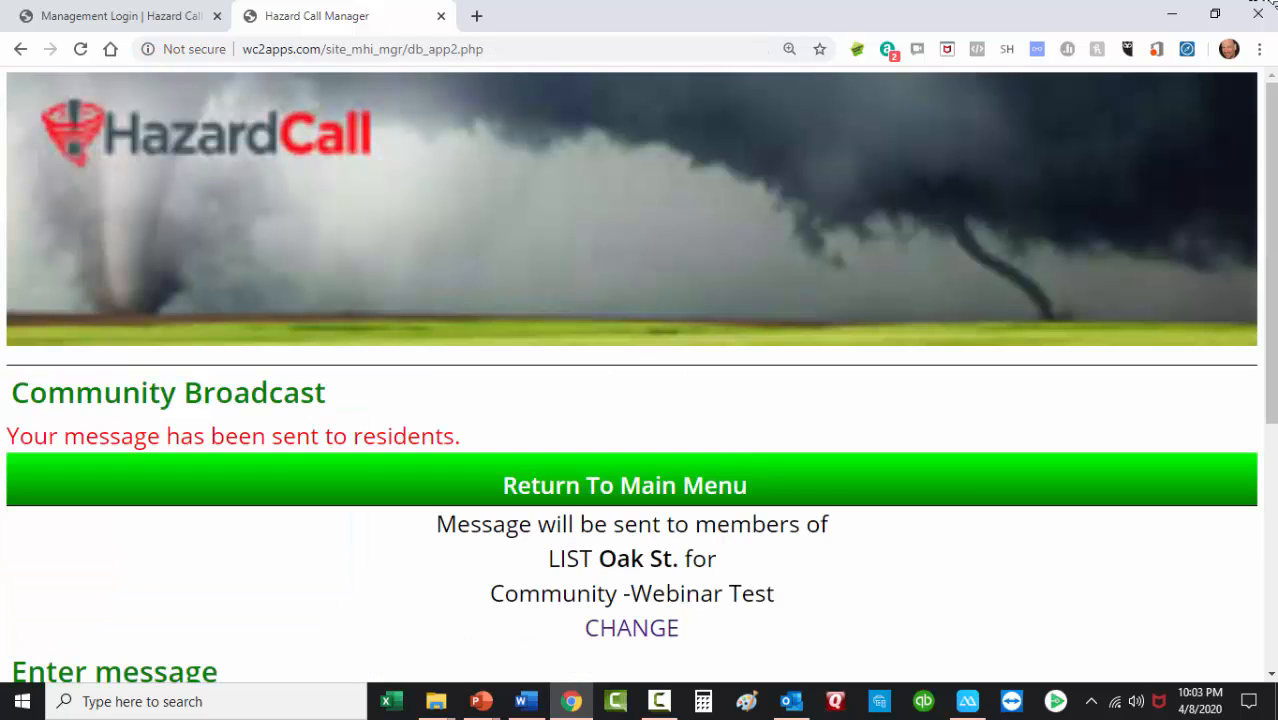